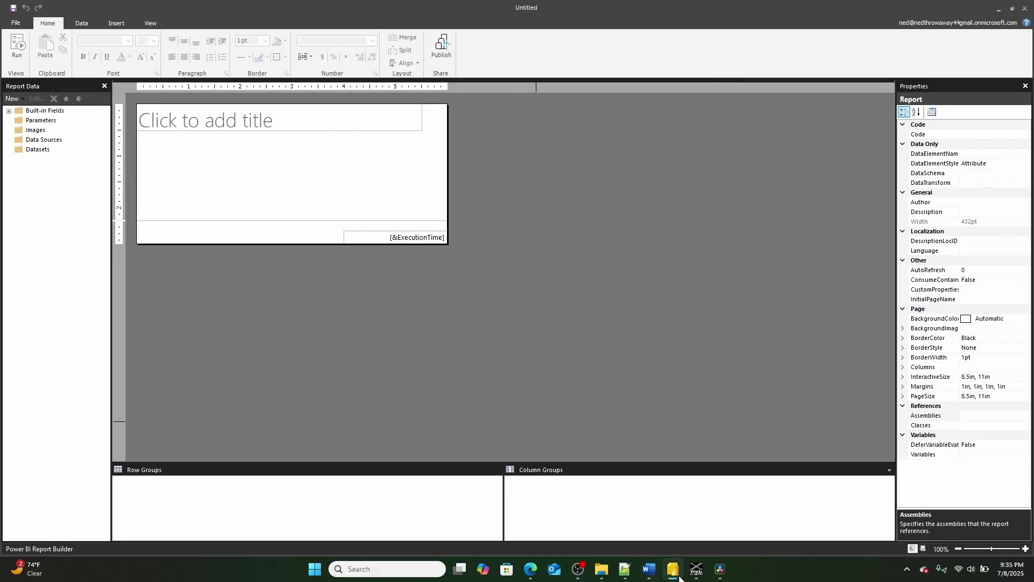
Select the report body, then start Get data from the Data tab to choose a new source
mouse_move(679, 578)
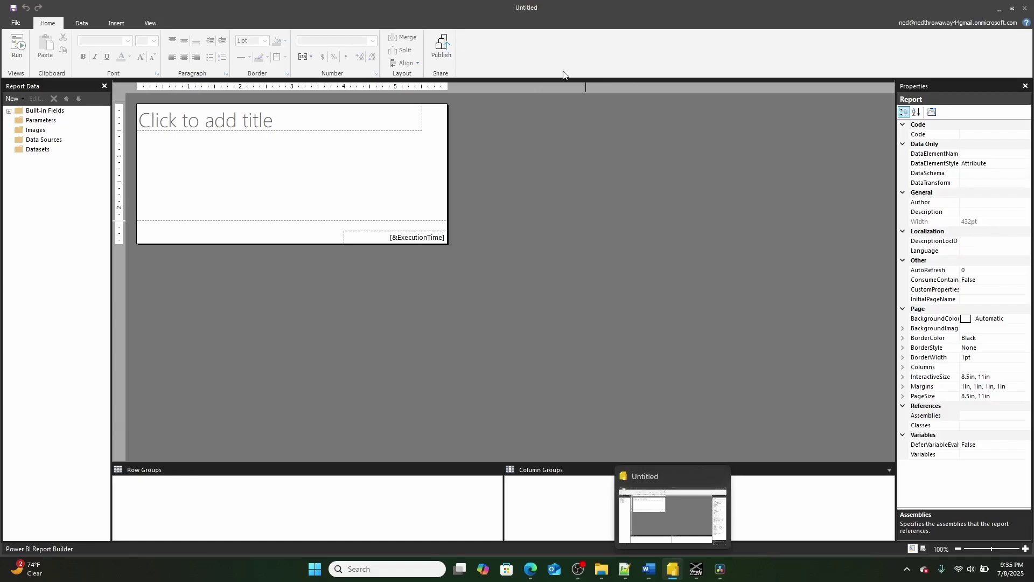
left_click(292, 174)
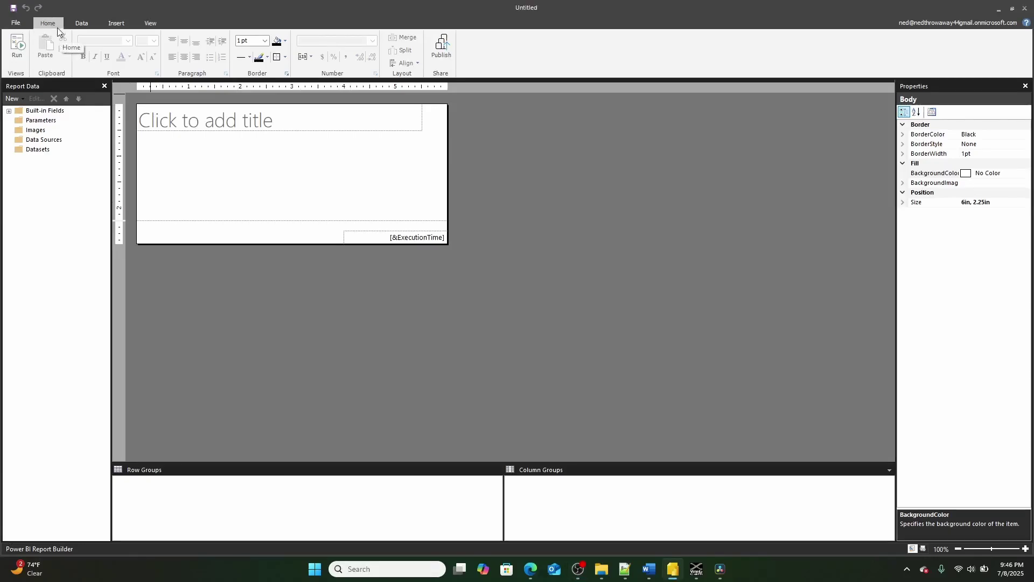
left_click(85, 26)
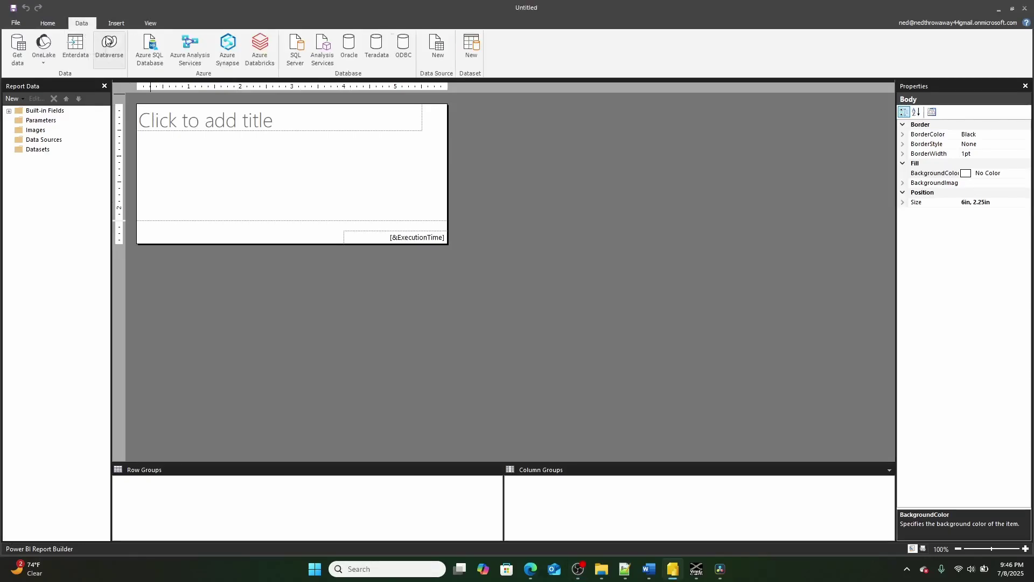
left_click(14, 49)
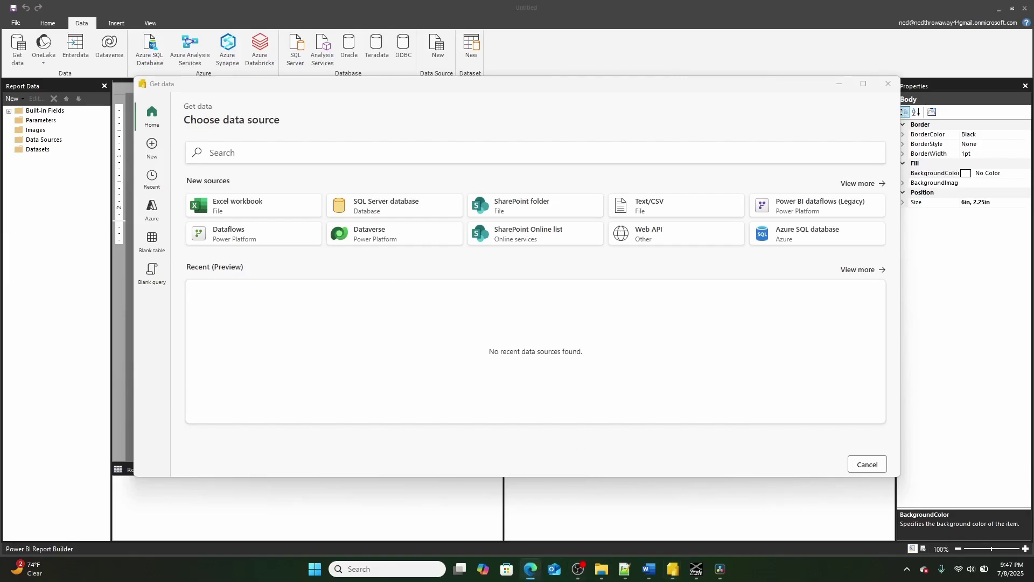
Place the Databricks browser beside the dialog, search 'data' and choose Databricks
key("alt+Tab")
left_click_drag(324, 8, 324, 204)
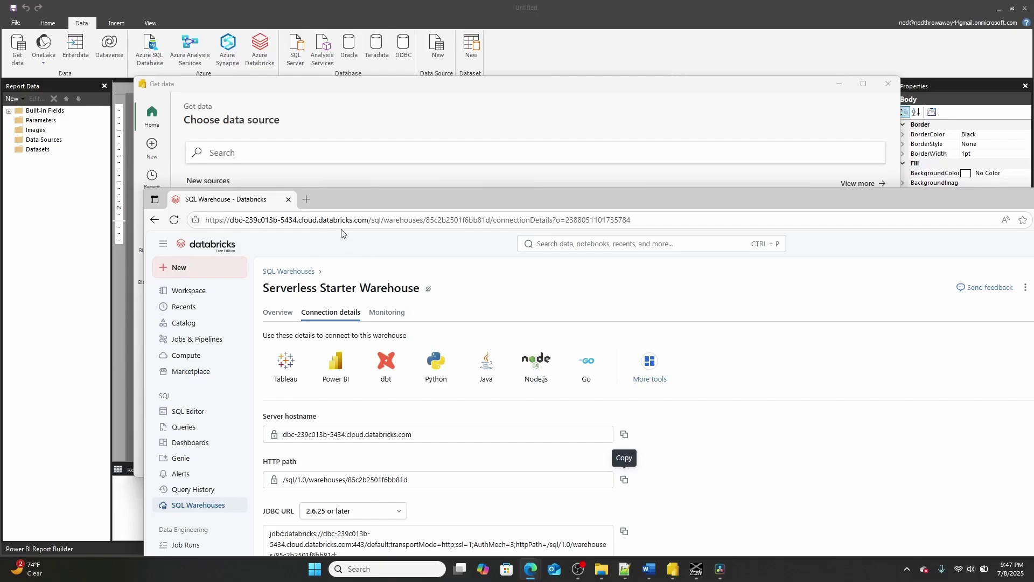
left_click_drag(370, 209, 575, 86)
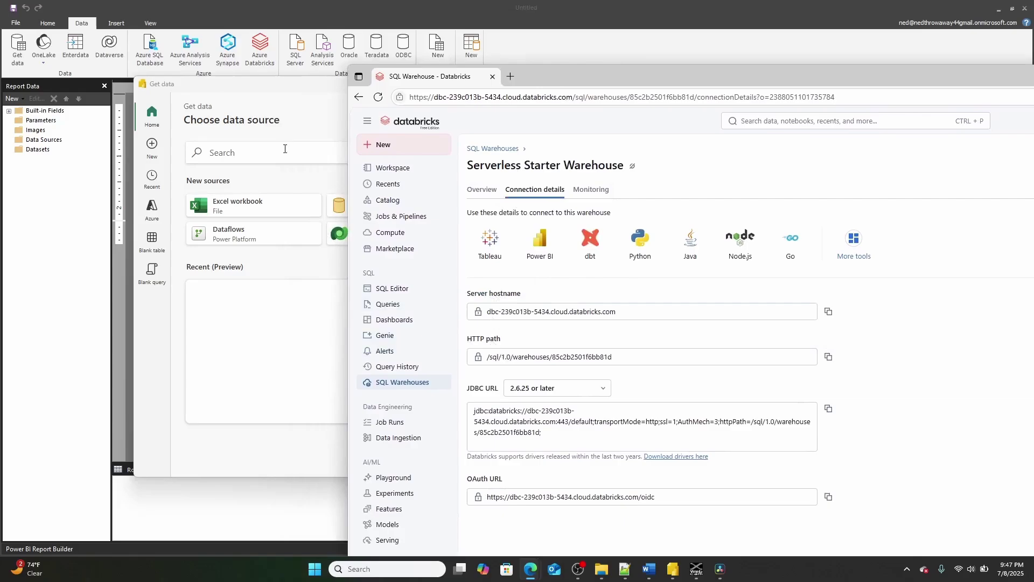
left_click(267, 159)
type("data")
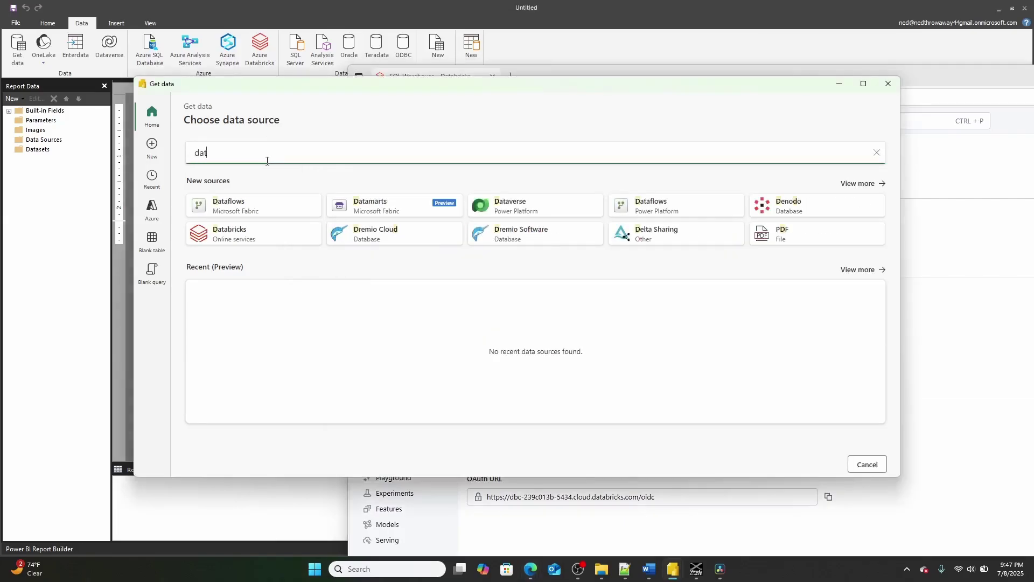
left_click(770, 209)
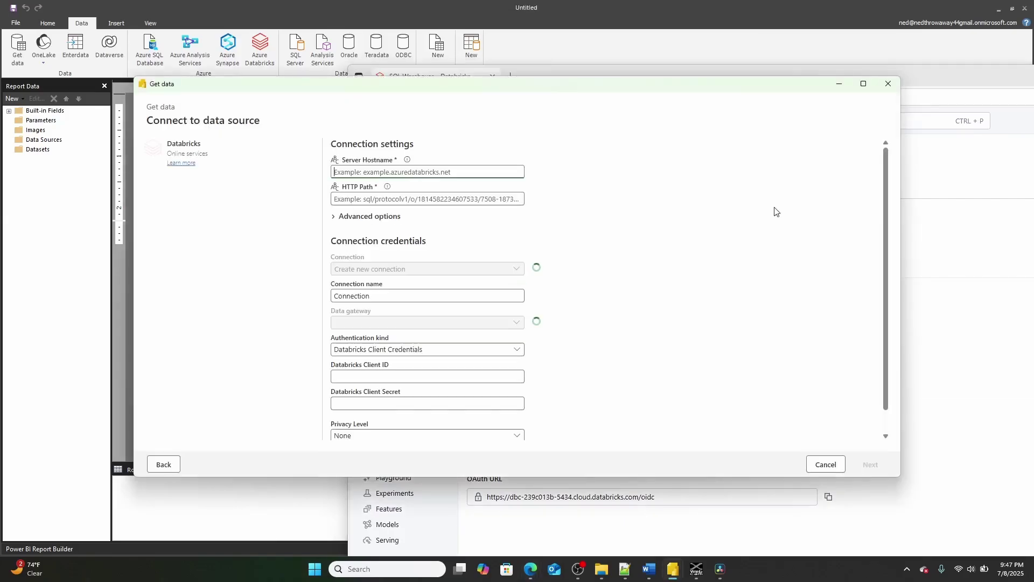
Copy the warehouse's Server hostname from Databricks into the Server Hostname field
key("alt+Tab")
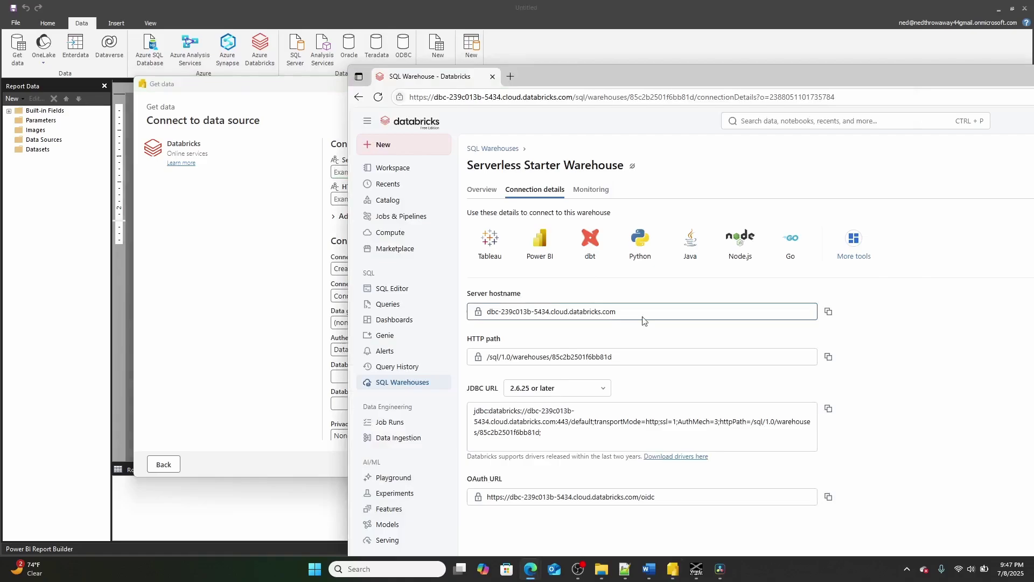
left_click(829, 312)
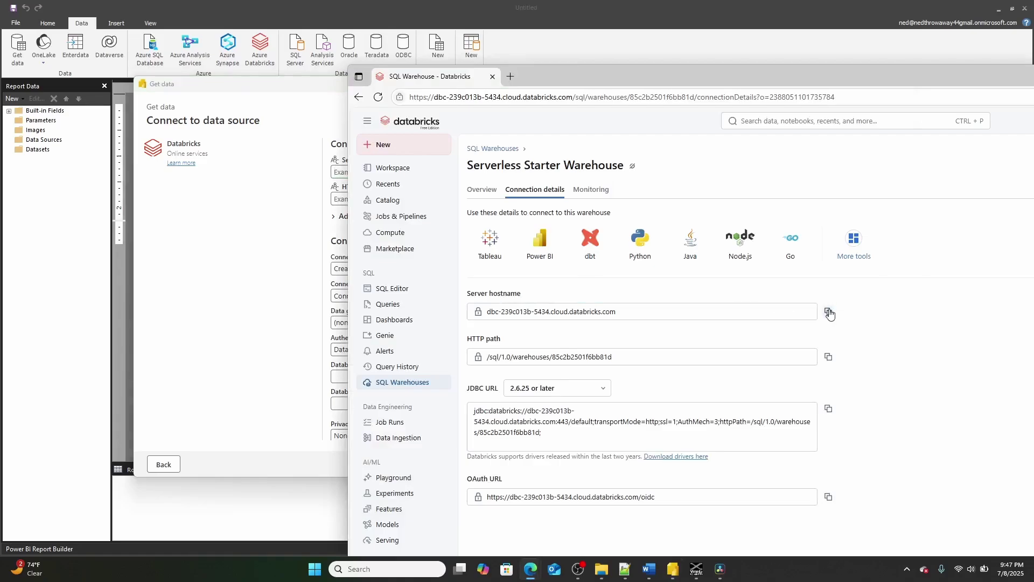
left_click(149, 304)
left_click(355, 171)
key("ctrl+v")
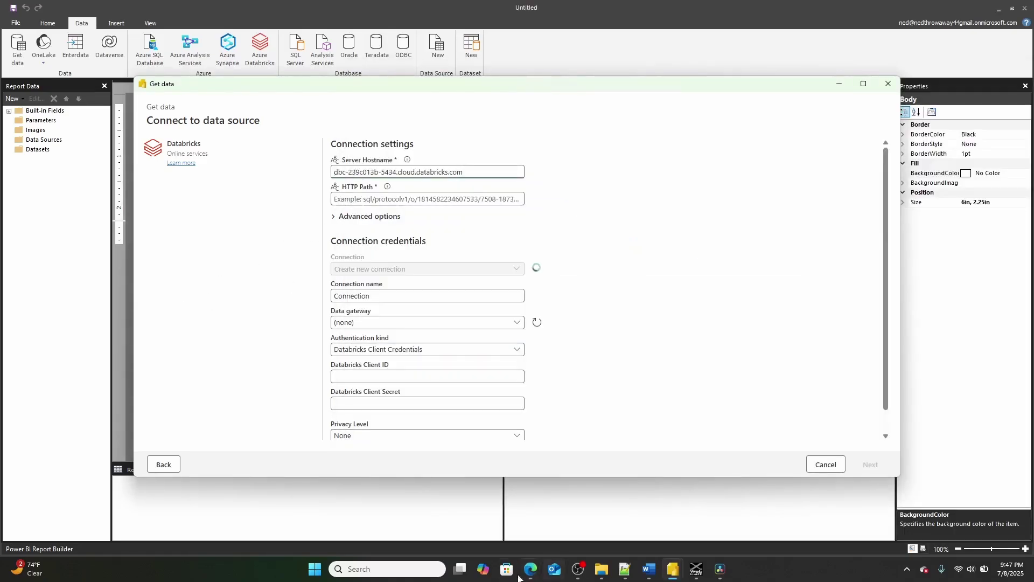
Copy the warehouse's HTTP path from Databricks into the HTTP Path field
mouse_move(529, 573)
mouse_move(620, 512)
left_click(543, 520)
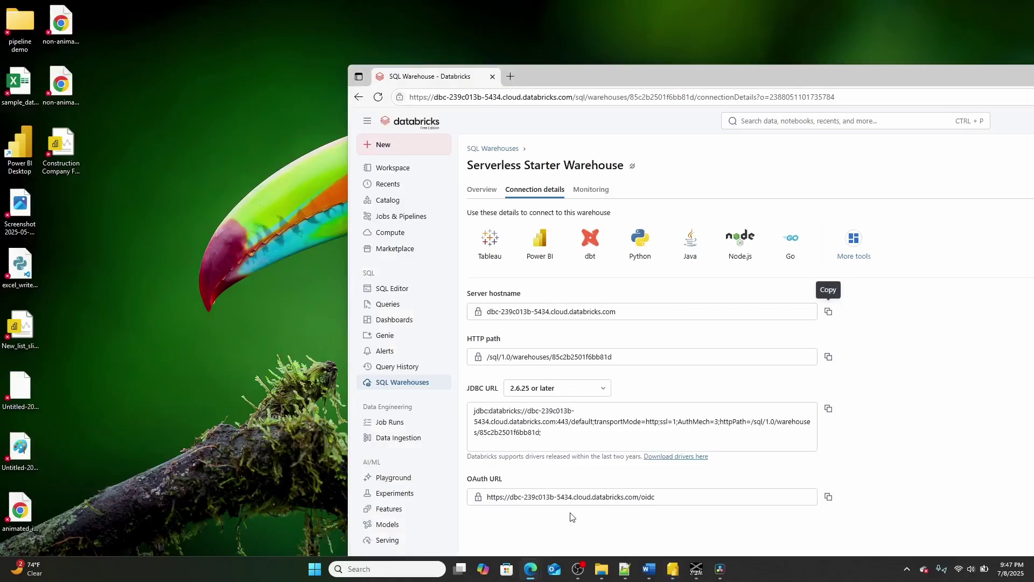
left_click(828, 357)
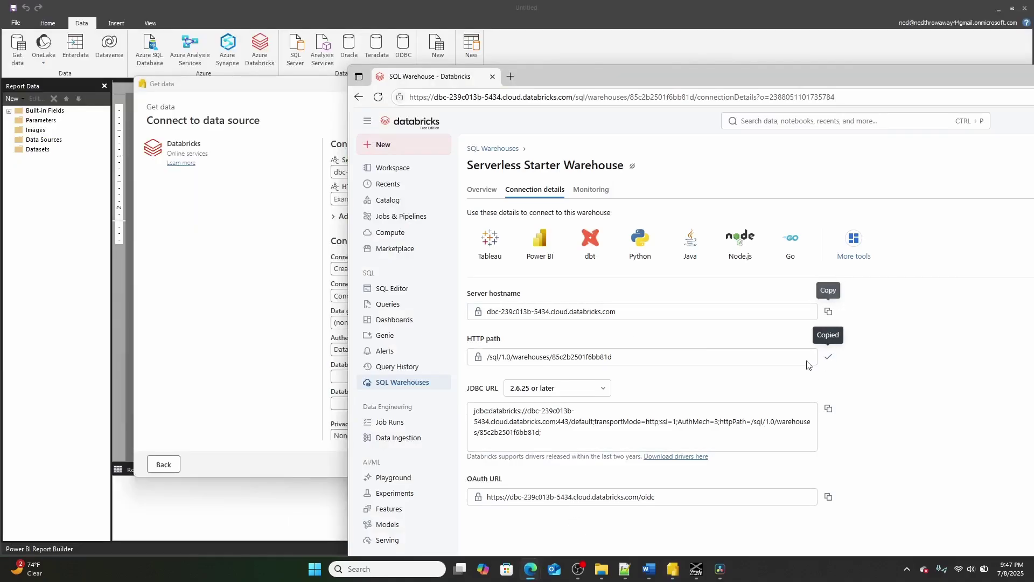
left_click(224, 365)
key("ctrl+v")
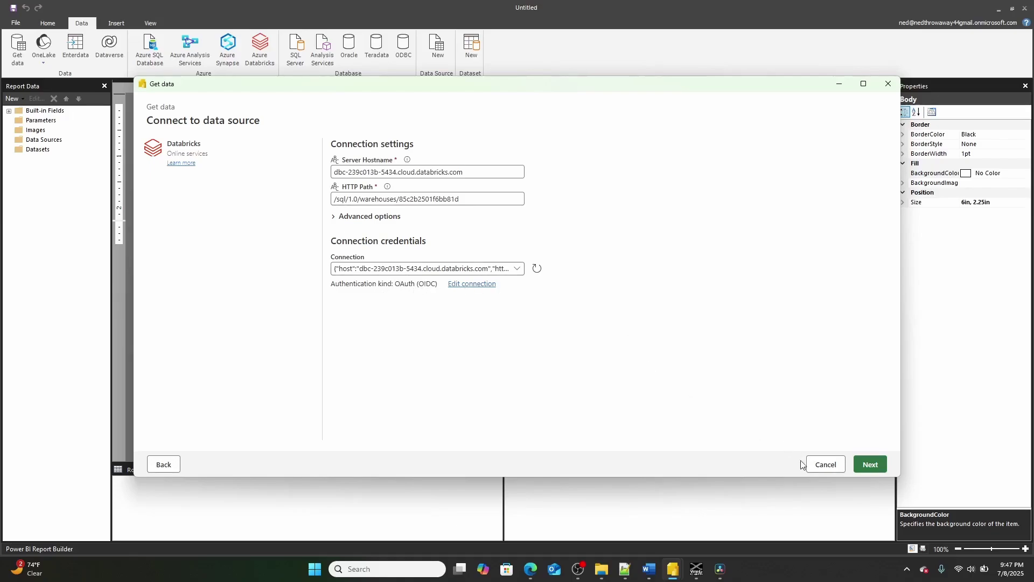
Connect to the Databricks warehouse to list its catalogs, including samples, system and workspace
left_click(869, 466)
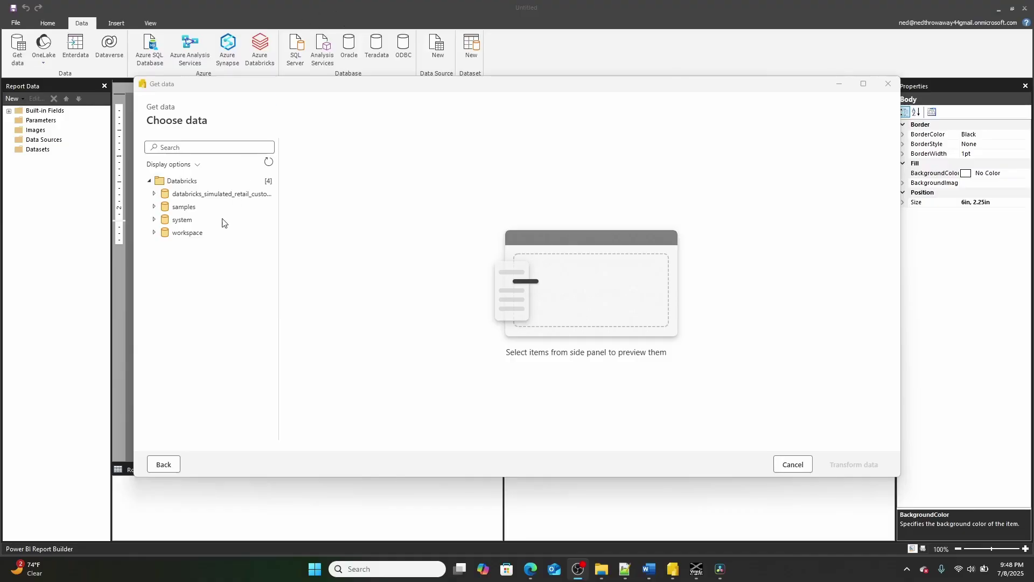
Expand the simulated retail customer catalog and v01 schema, tick customers, and load it through Transform data
left_click(155, 195)
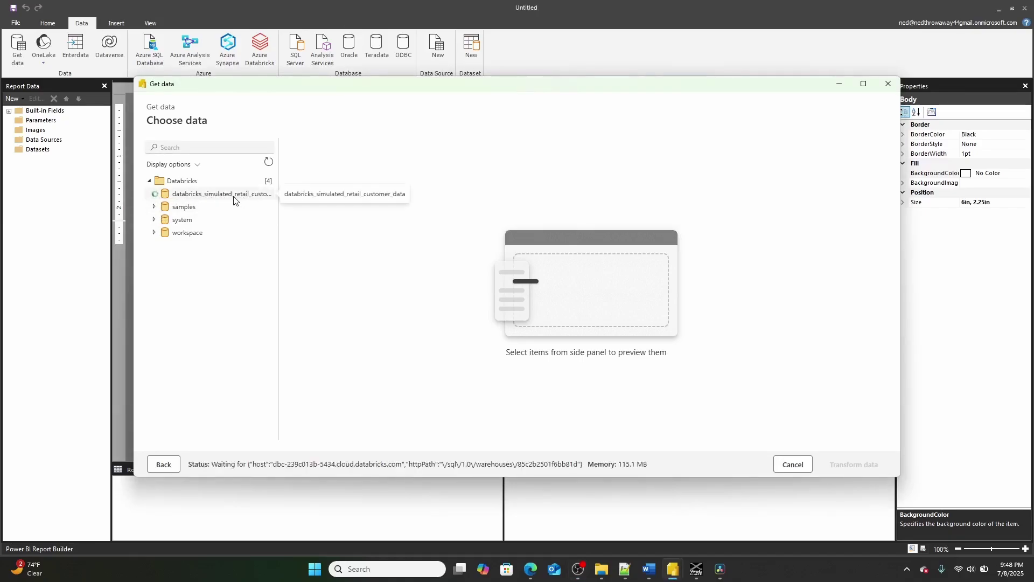
left_click(160, 208)
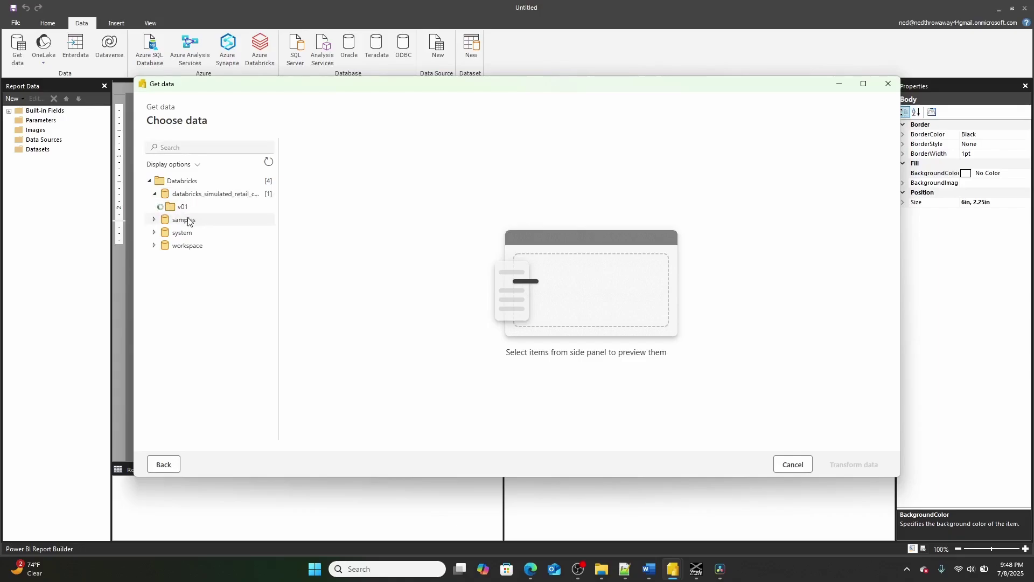
left_click(177, 220)
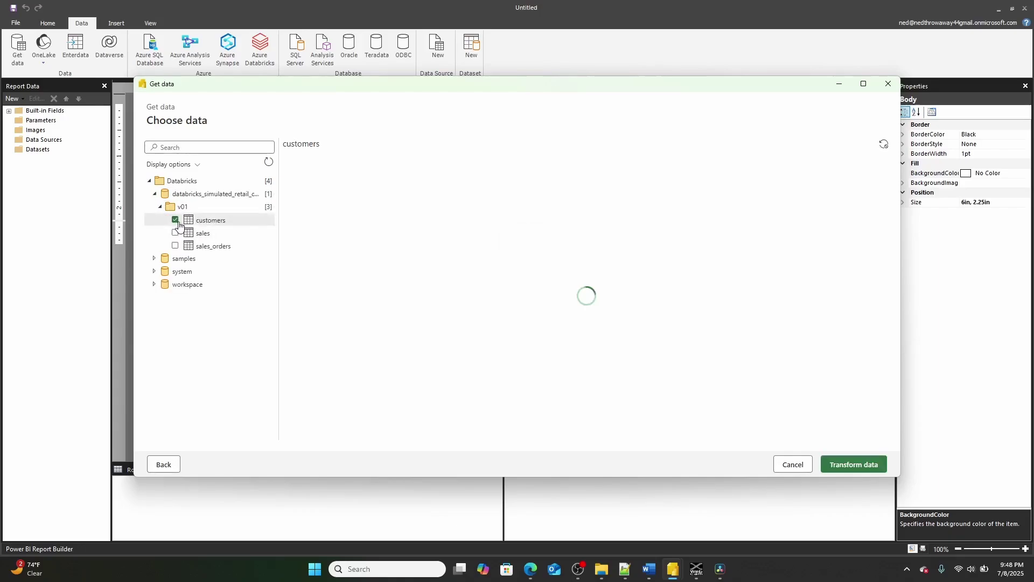
left_click(863, 460)
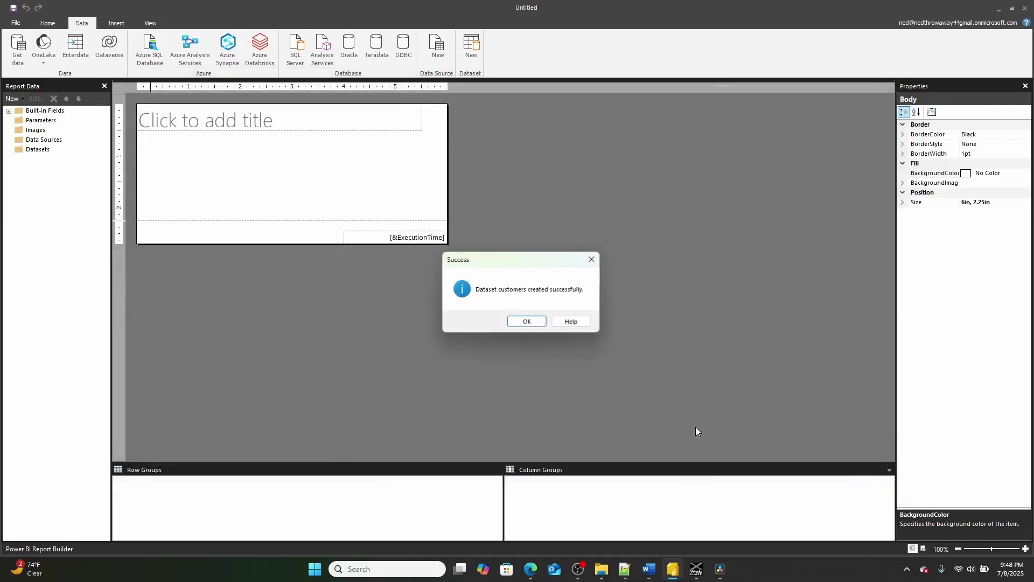
Dismiss the success message and select the PowerQuery source and customers dataset in Report Data
left_click(526, 322)
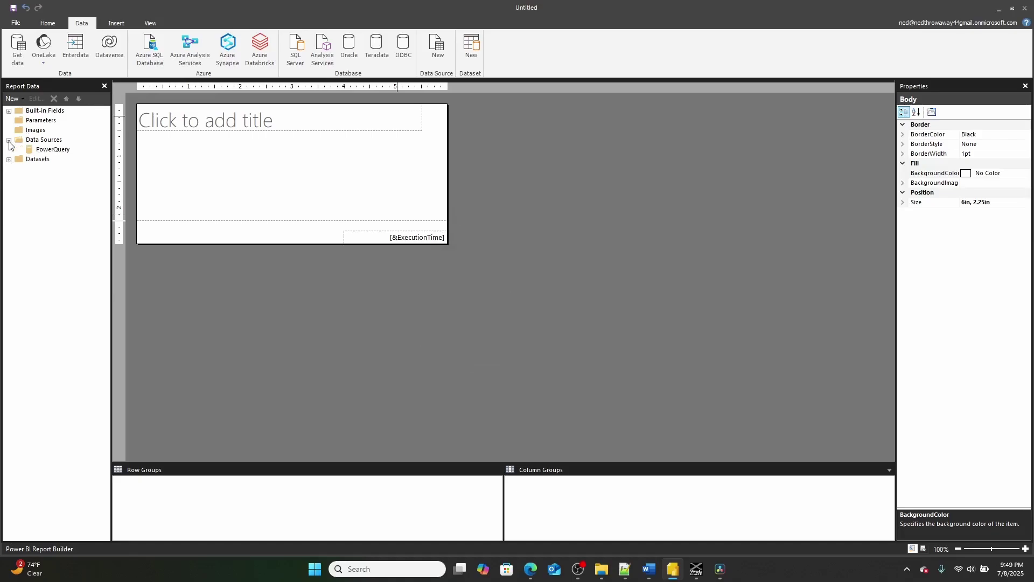
left_click(39, 152)
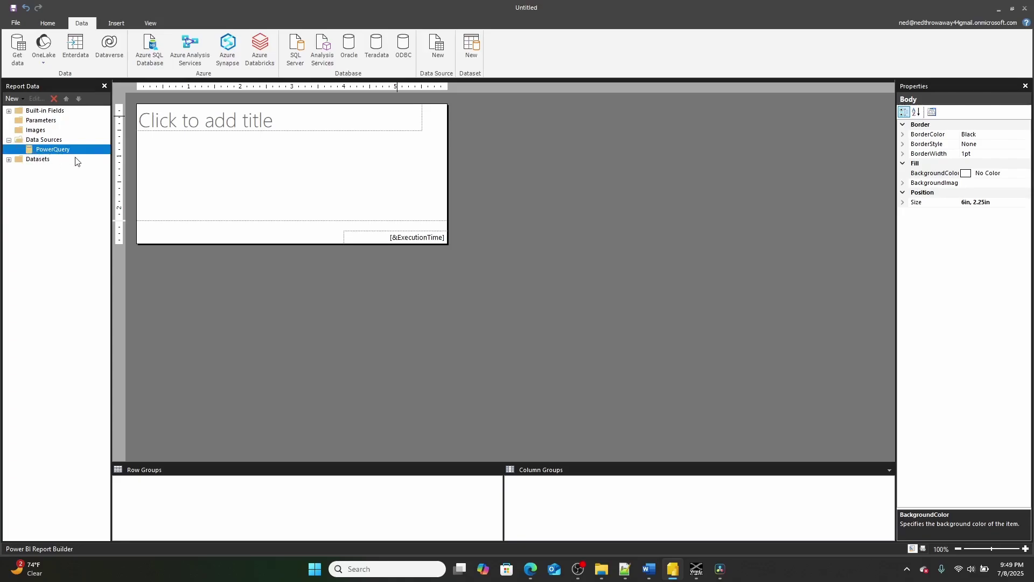
left_click(8, 159)
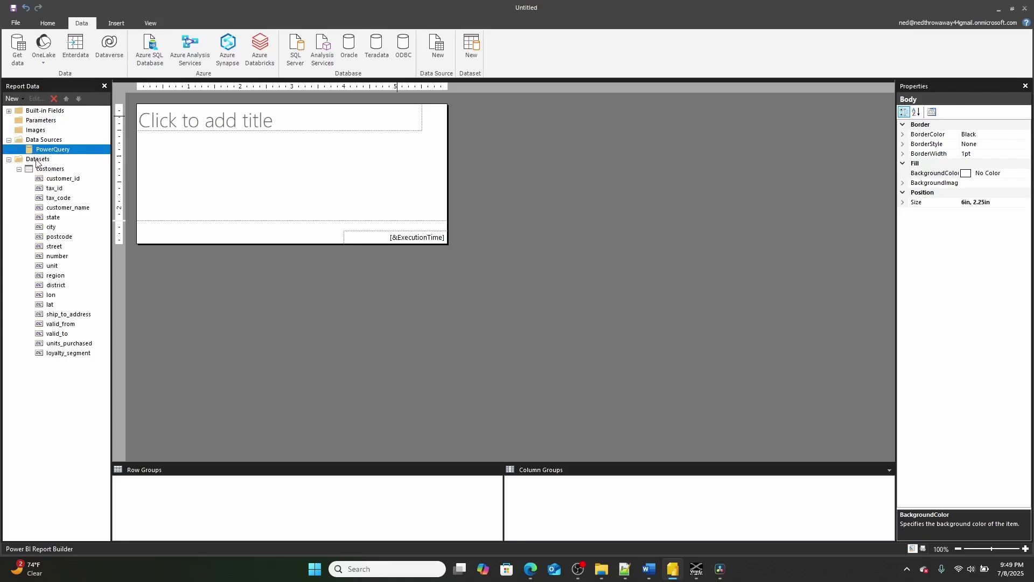
left_click(19, 169)
left_click(36, 172)
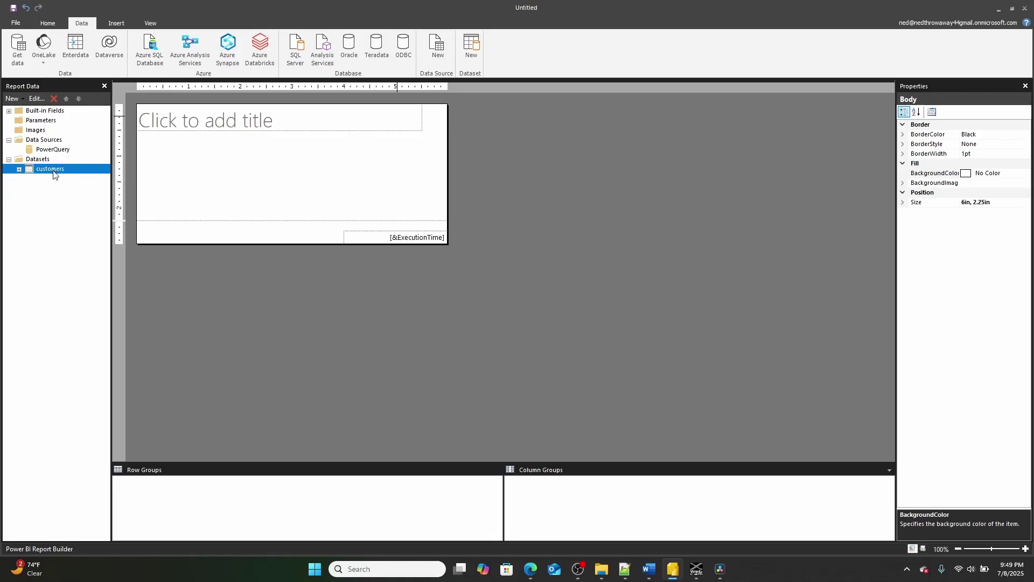
Open the customers Dataset Properties and select the whole Power Query M query text
right_click(54, 173)
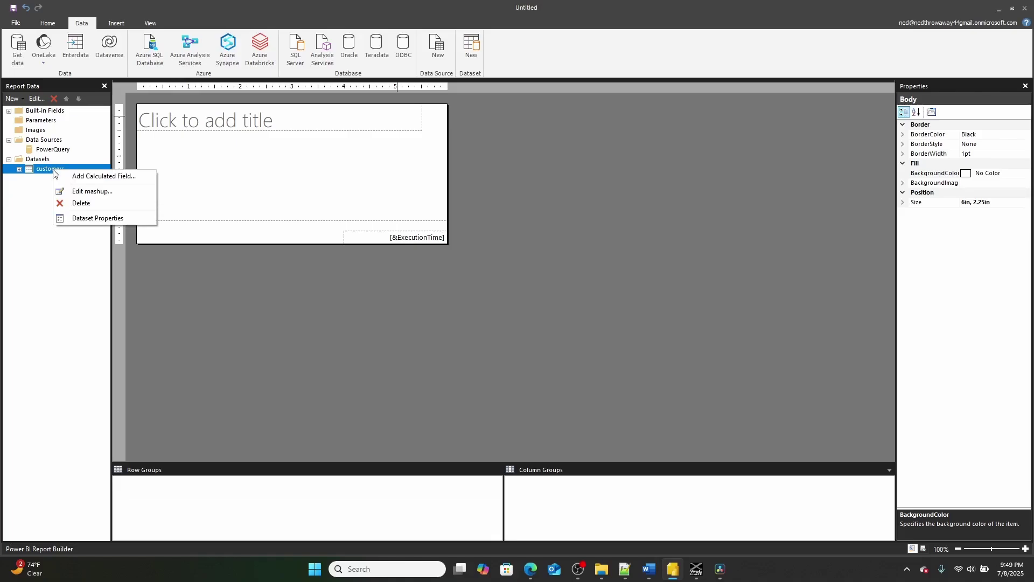
left_click(98, 218)
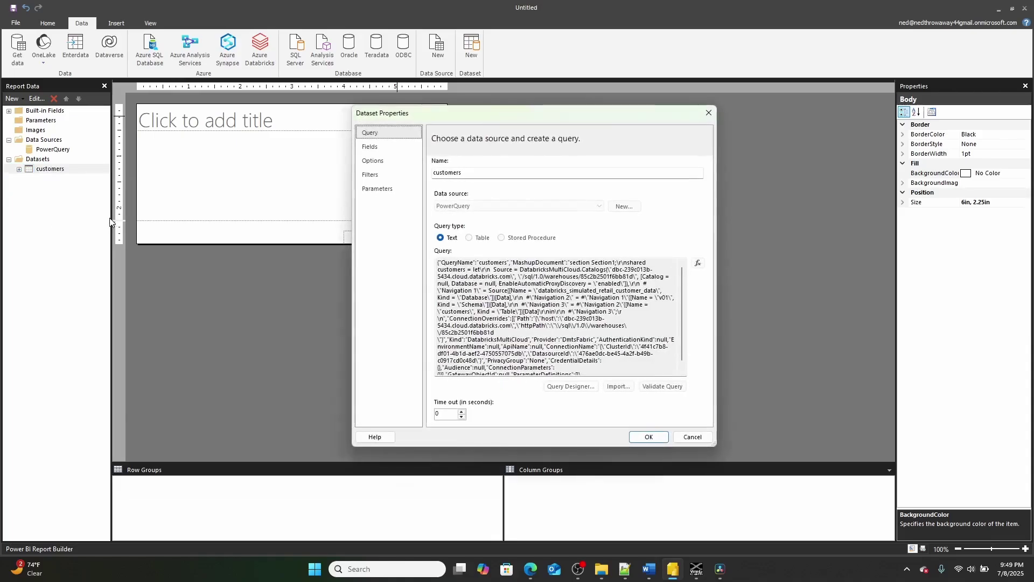
left_click(474, 272)
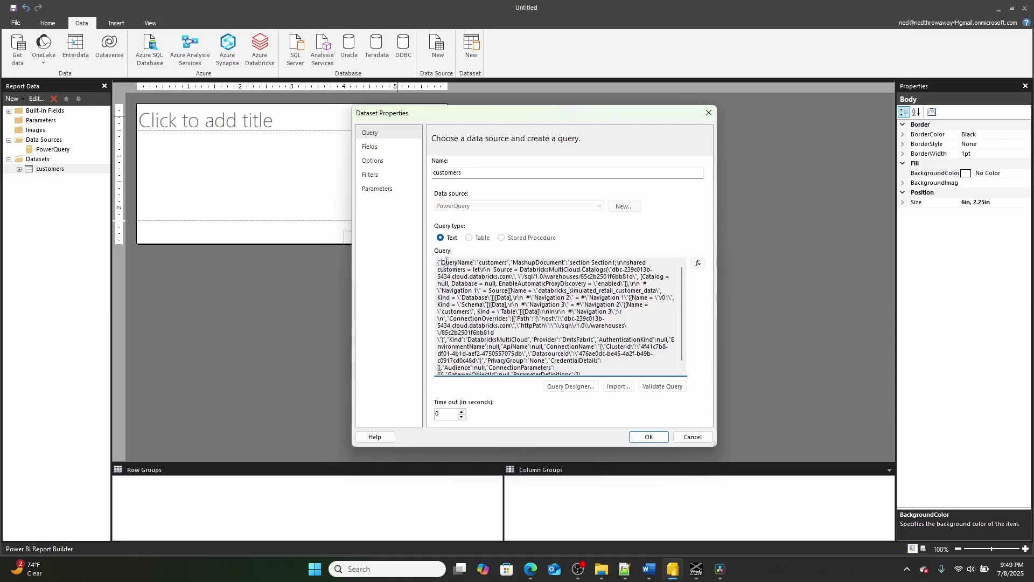
left_click_drag(446, 262, 643, 377)
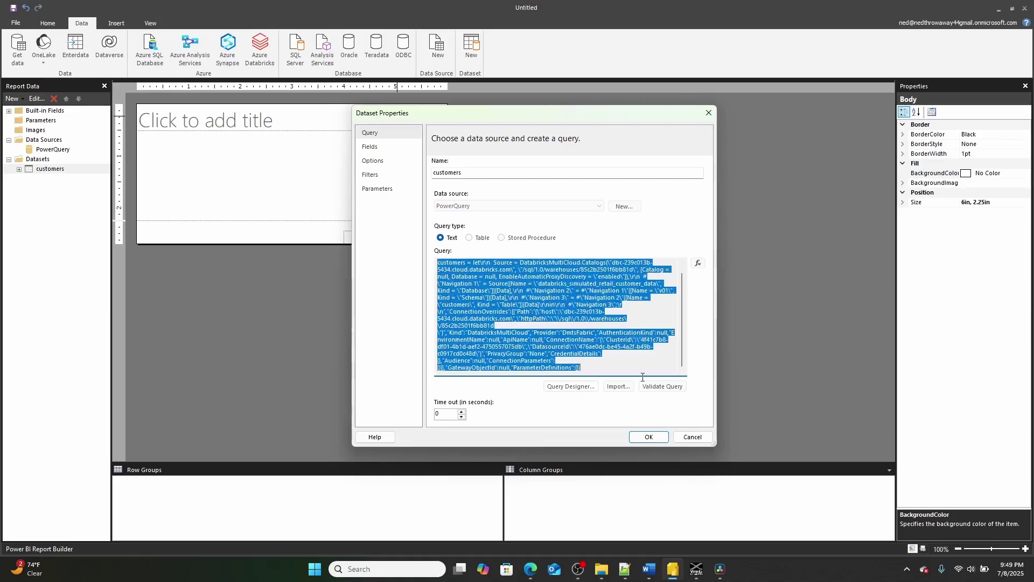